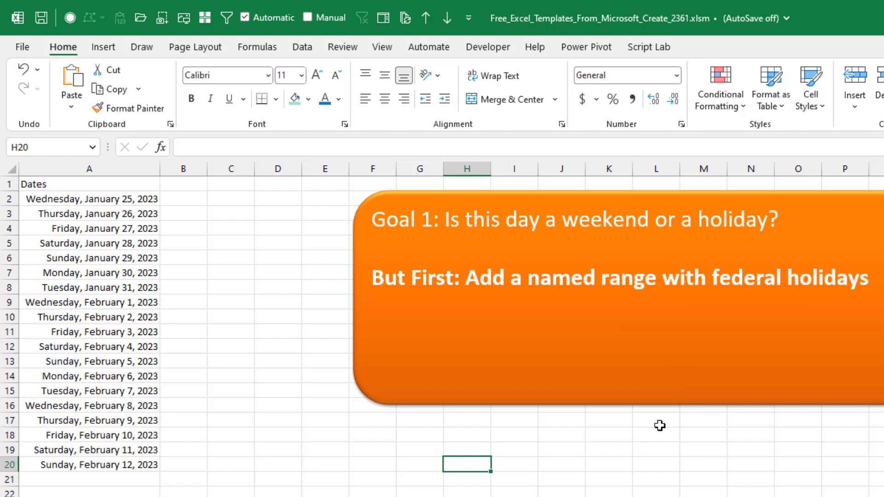
On the Holidays sheet, name the dates in A2:A16 'HolidayRange' via the Name Box.
key(ctrl+Page_Down)
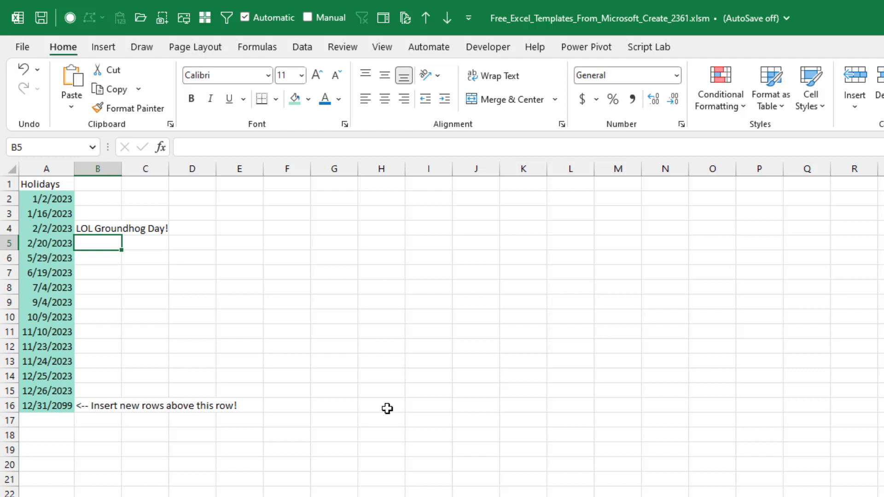
click(42, 199)
drag(40, 207, 50, 405)
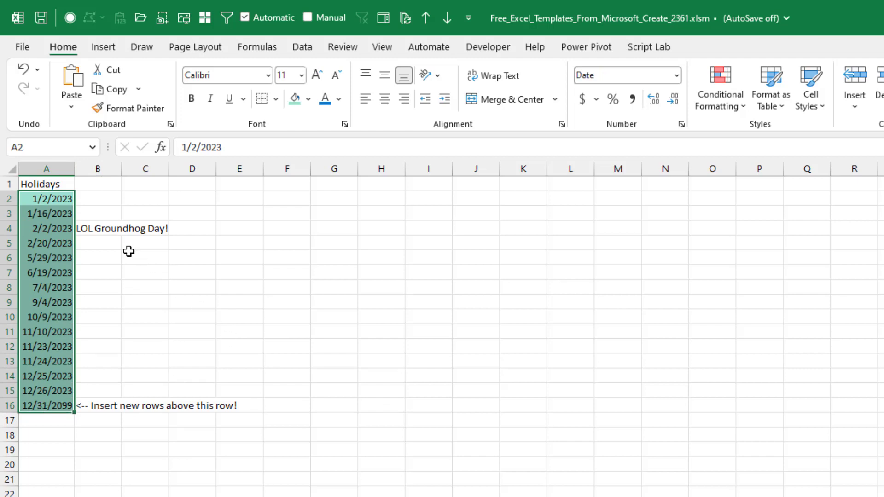
click(31, 147)
key(BackSpace)
text(HolidayRange)
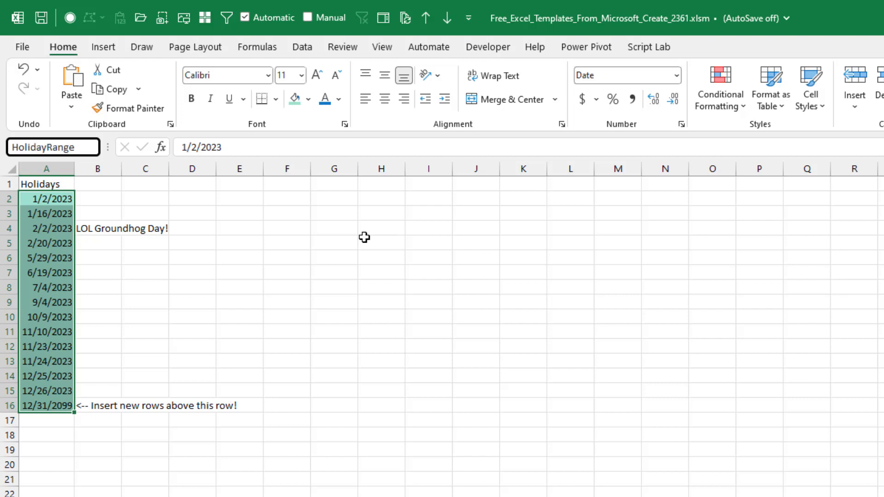
key(Return)
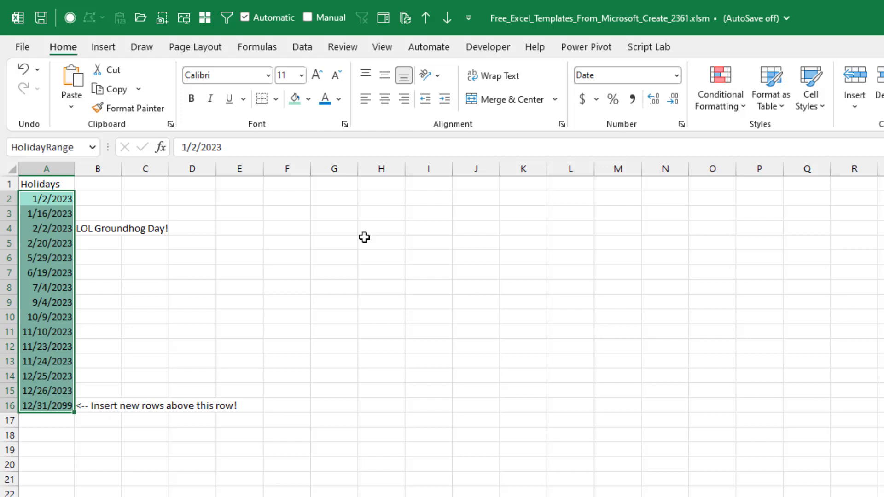
Reselect HolidayRange from the Name Box list to confirm it covers the holiday dates.
click(378, 231)
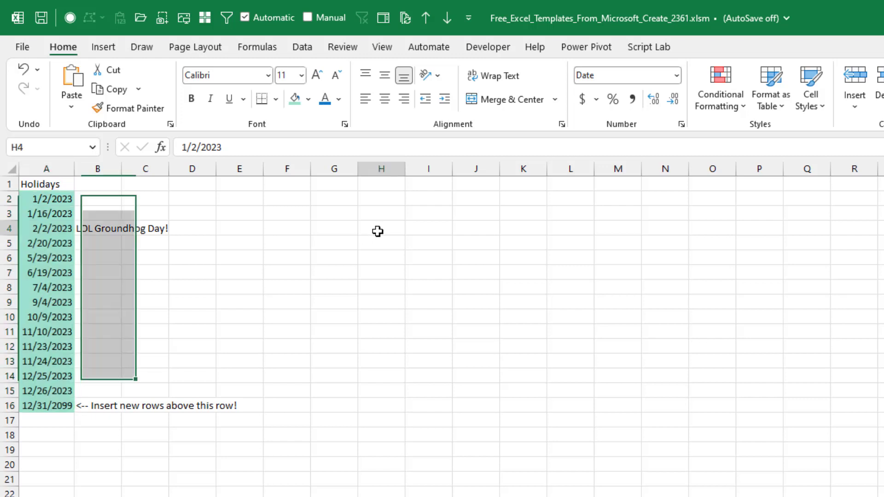
click(93, 148)
click(74, 166)
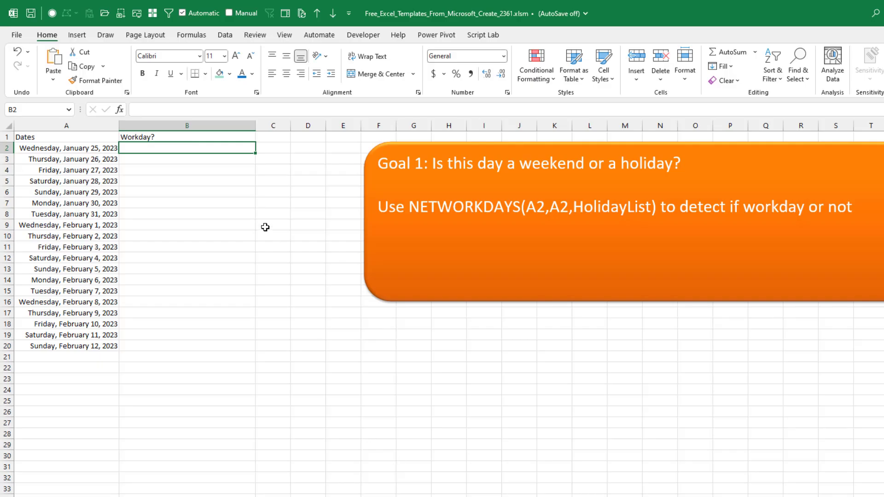
Enter =NETWORKDAYS(A2,A2,HolidayRange) in B2, which returns 1 for Wednesday, January 25, 2023.
text(=net)
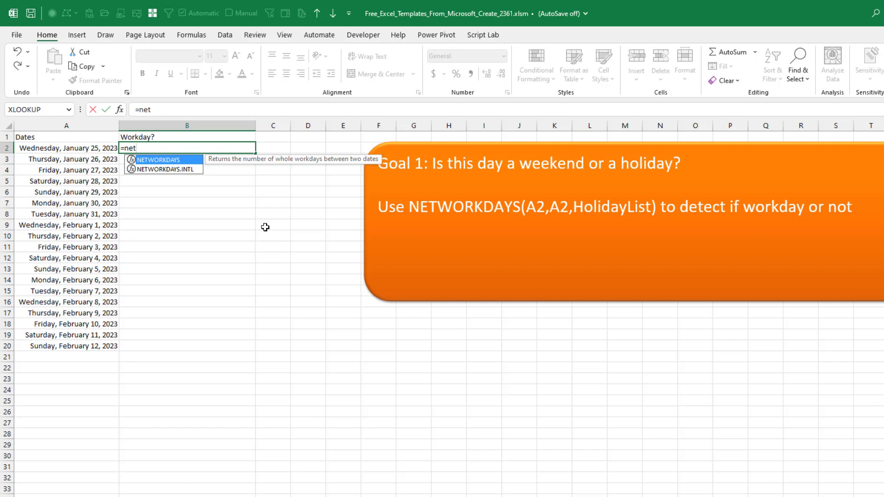
key(Tab)
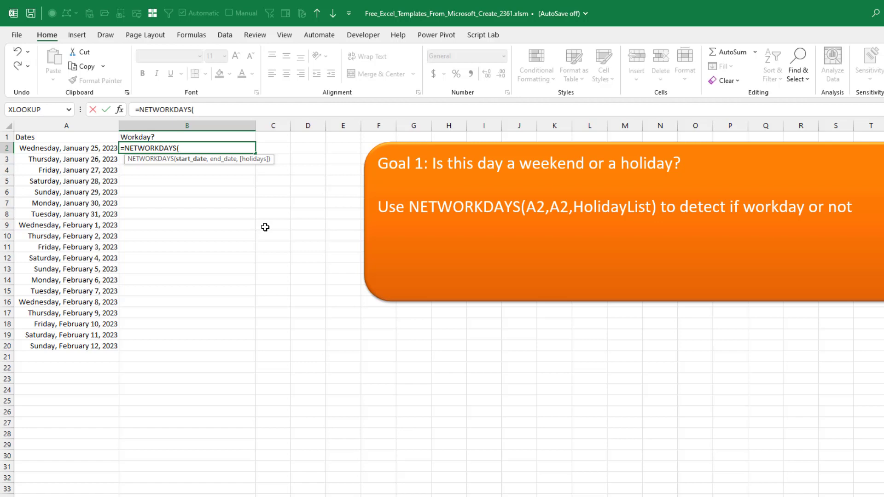
key(Left)
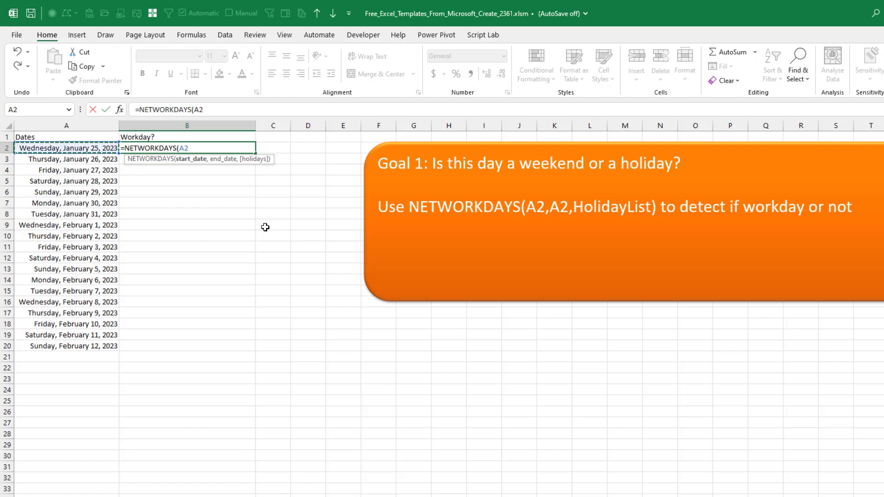
text(,)
key(Left)
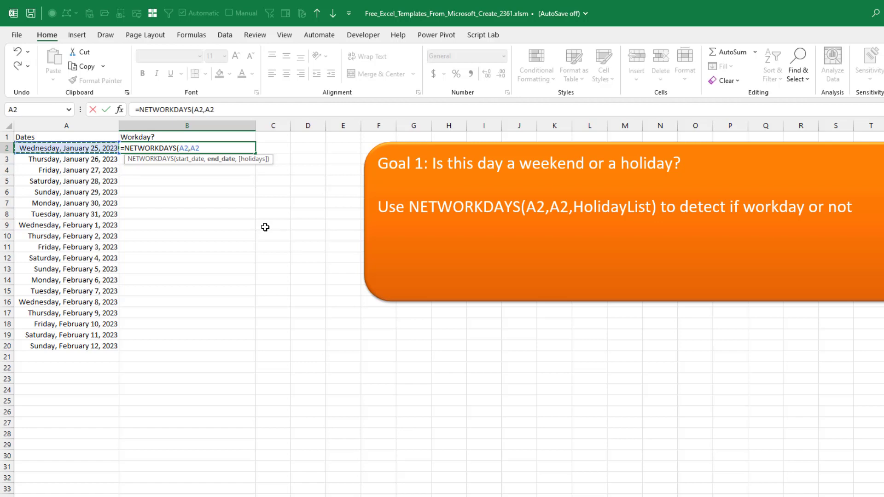
text(,)
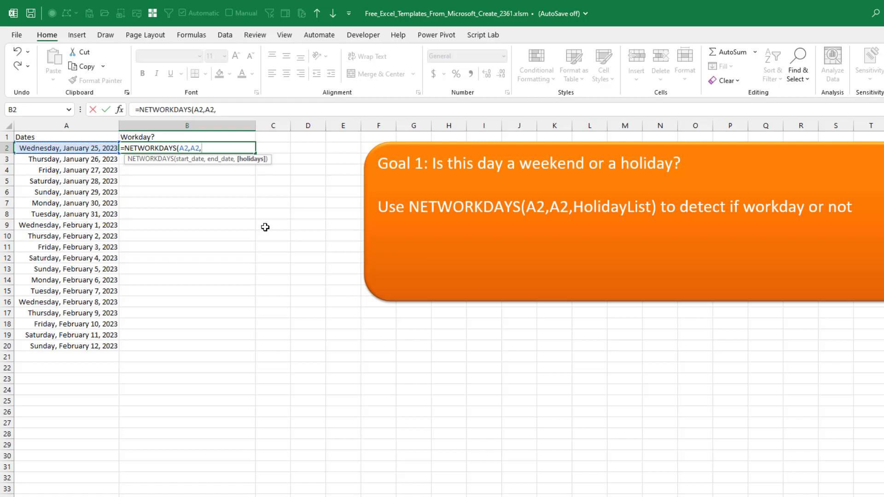
text(Hol)
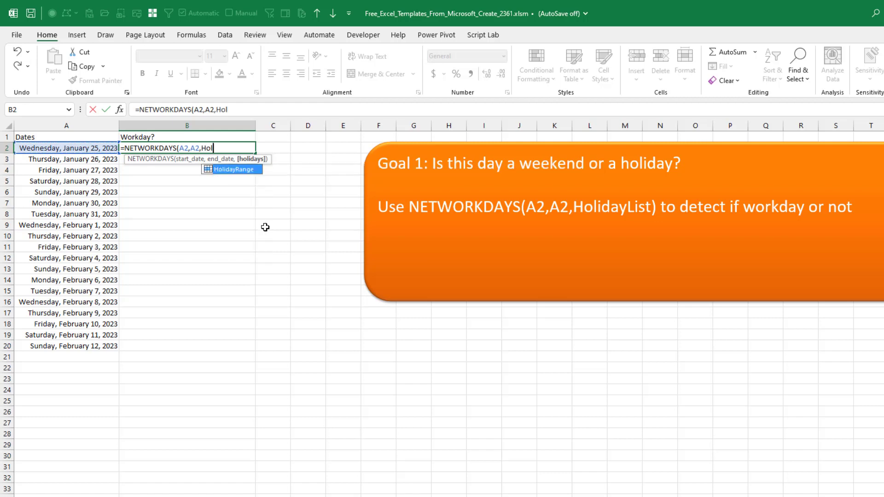
key(Tab)
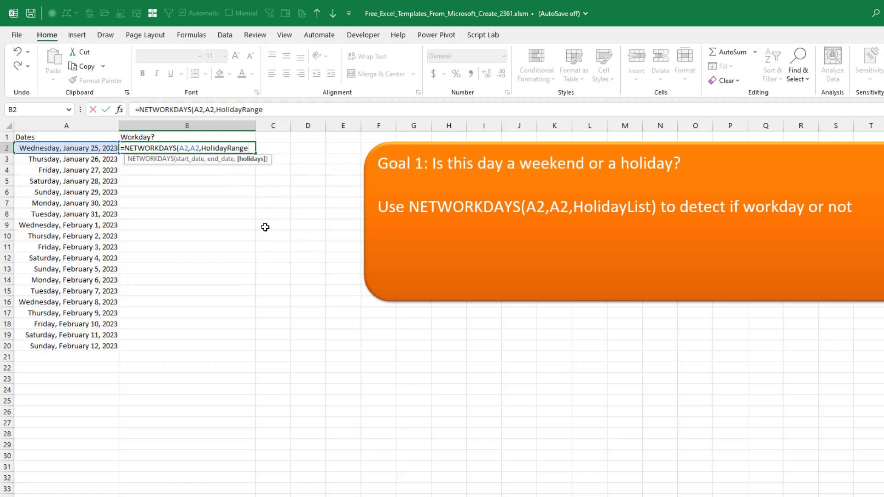
text())
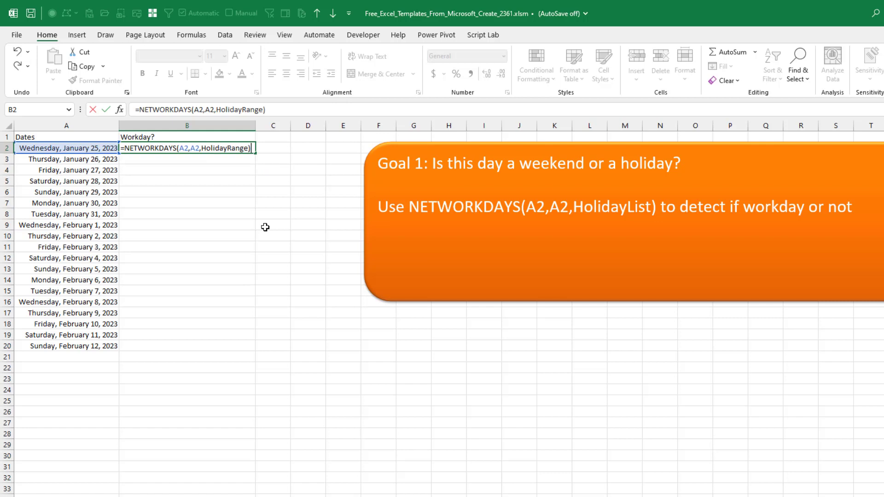
key(Return)
key(Up)
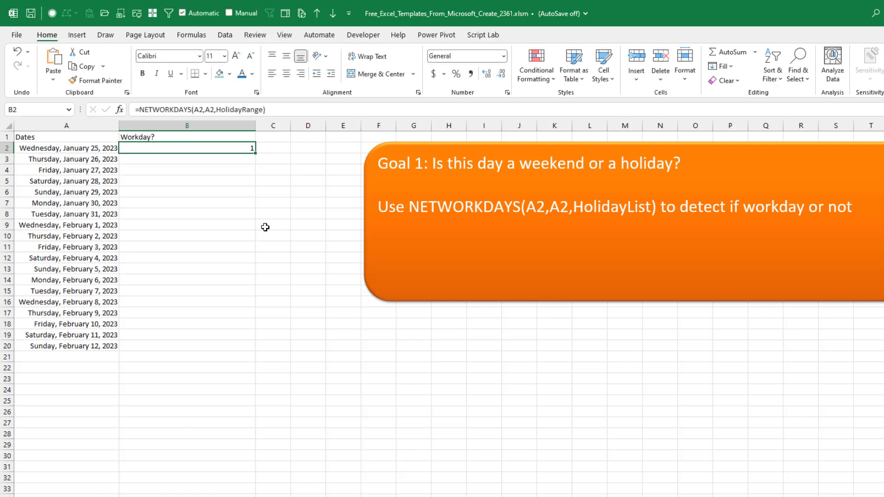
Fill B2's formula down to B20, then check the weekend and February 2 holiday rows show 0.
double_click(255, 155)
click(86, 181)
click(110, 192)
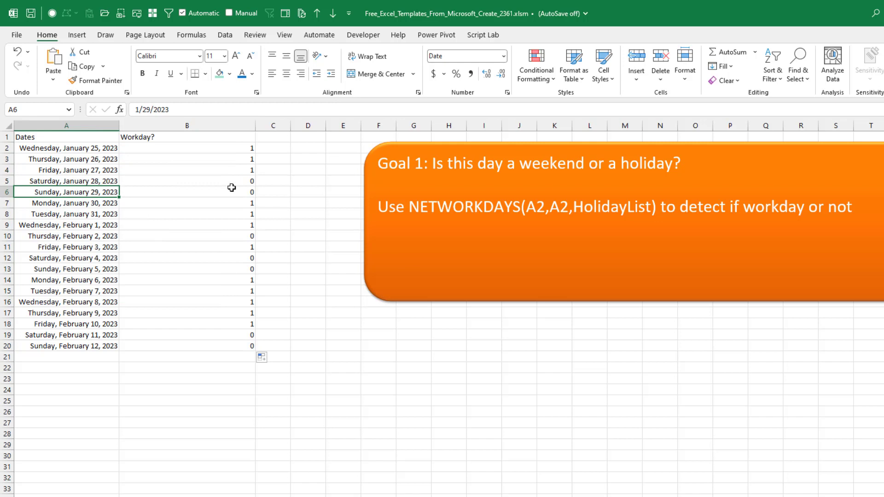
click(74, 237)
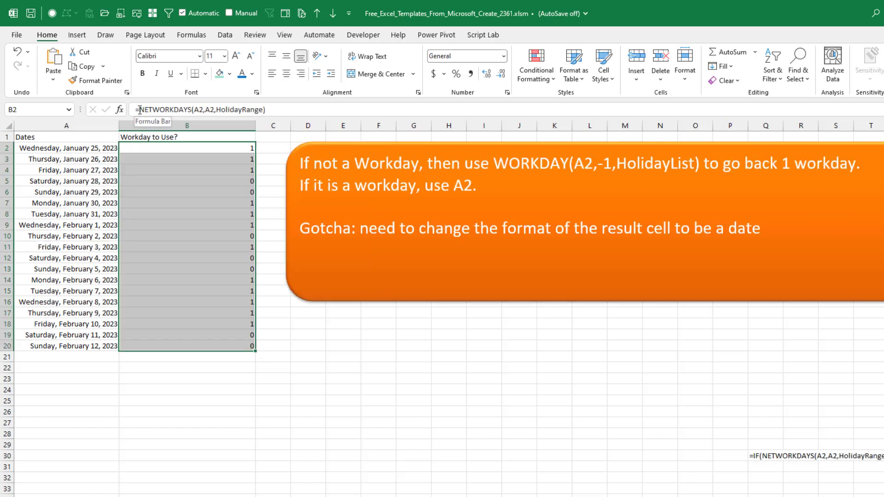
Enter =IF(NETWORKDAYS(A2,A2,HolidayRange)=1,A2,WORKDAY(A2,-1,HolidayRange)) into all of B2:B20 at once.
click(140, 110)
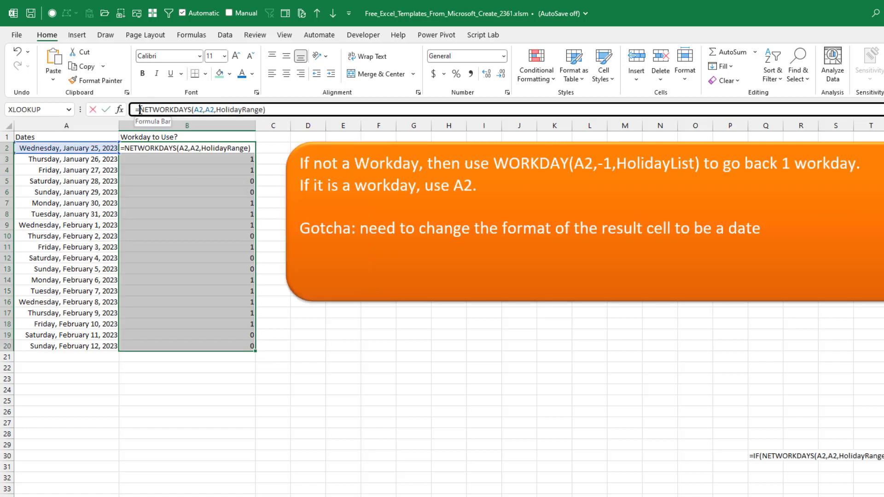
text(IF()
key(End)
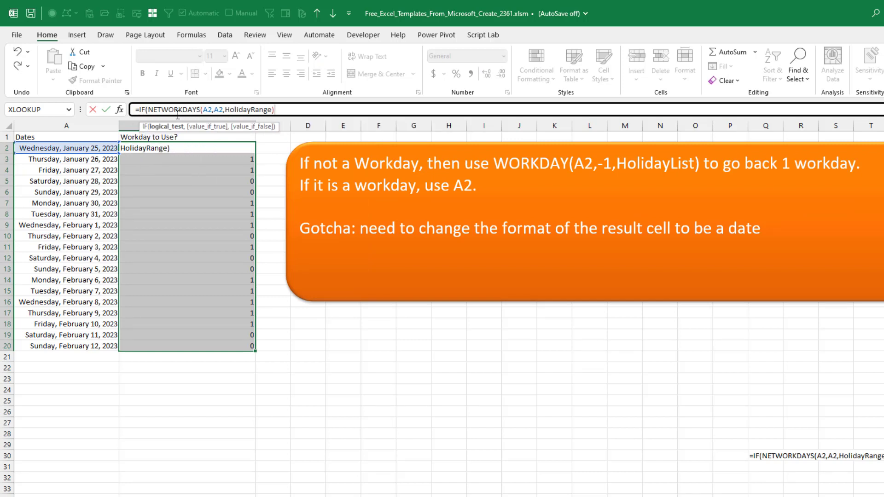
text(=1,)
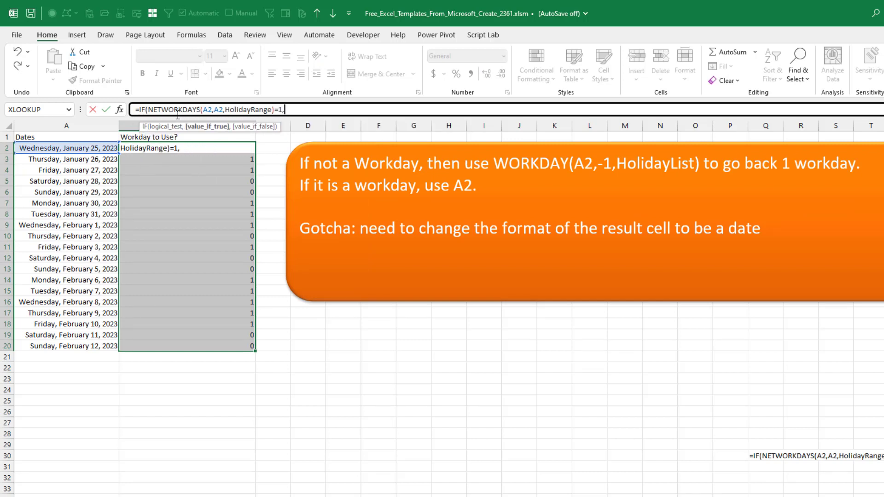
text(A2,)
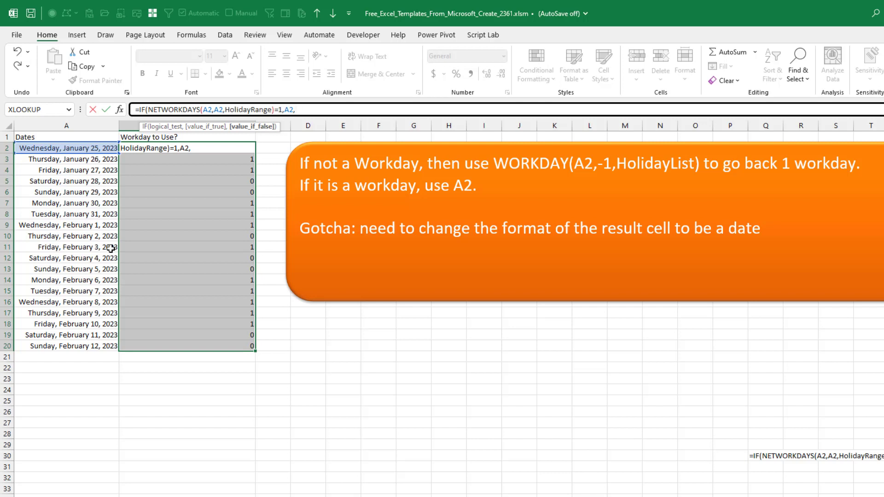
text(WORKDAY()
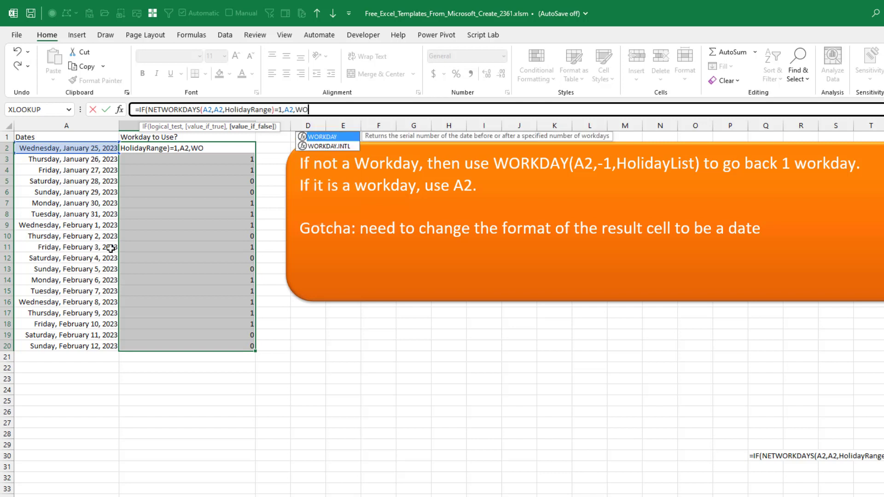
text(A2,)
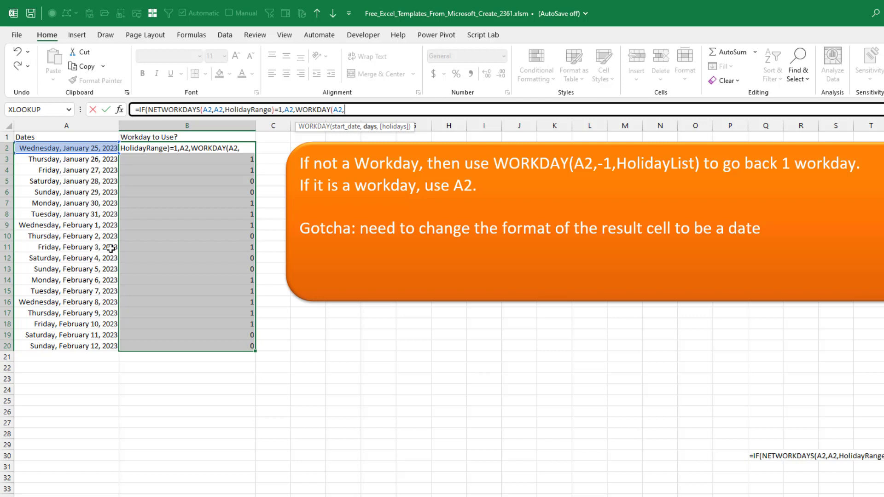
text(-1,HolidayRange)
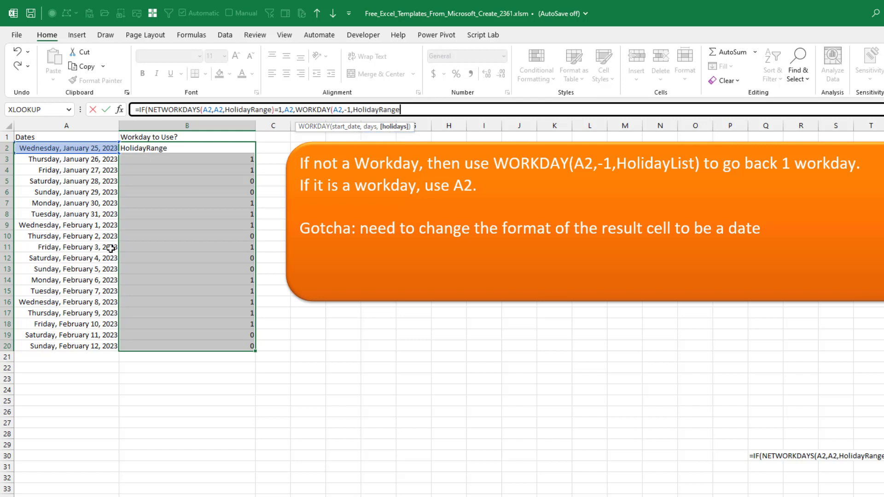
text())
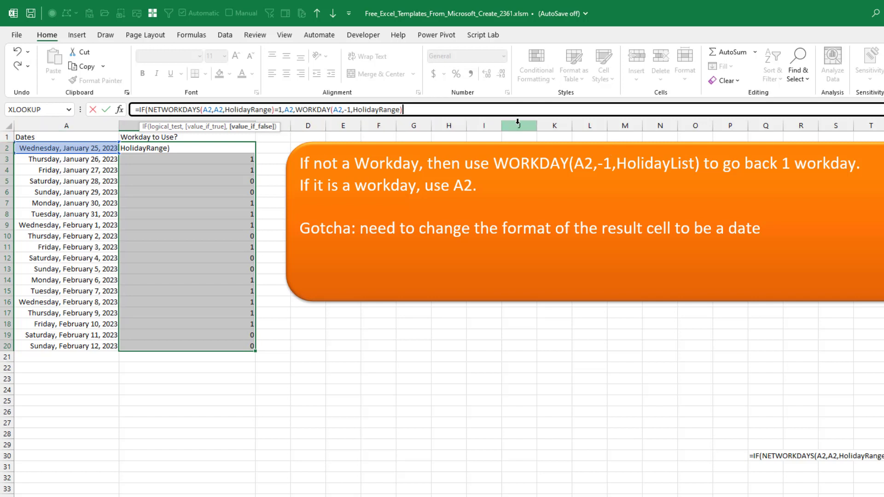
text())
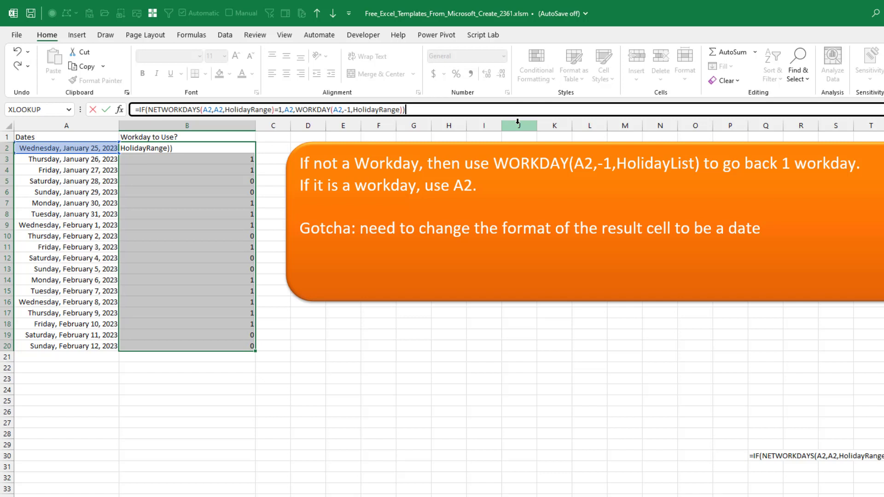
key(ctrl+Return)
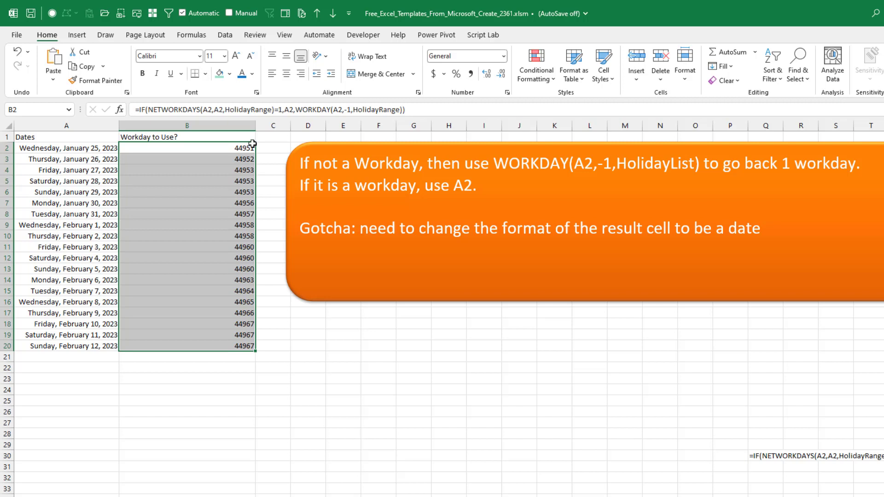
Open the Number Format dropdown on the Home tab for B2:B20.
click(504, 57)
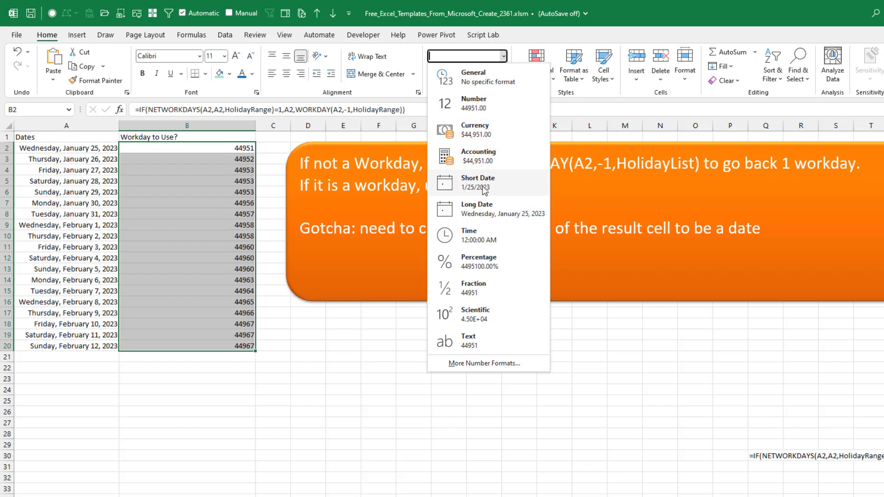
Apply the Long Date format to the results in B2:B20.
click(480, 213)
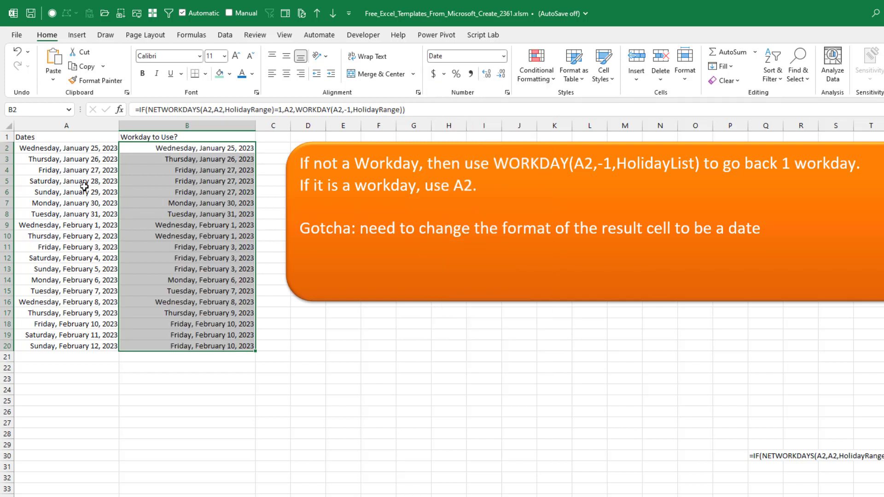